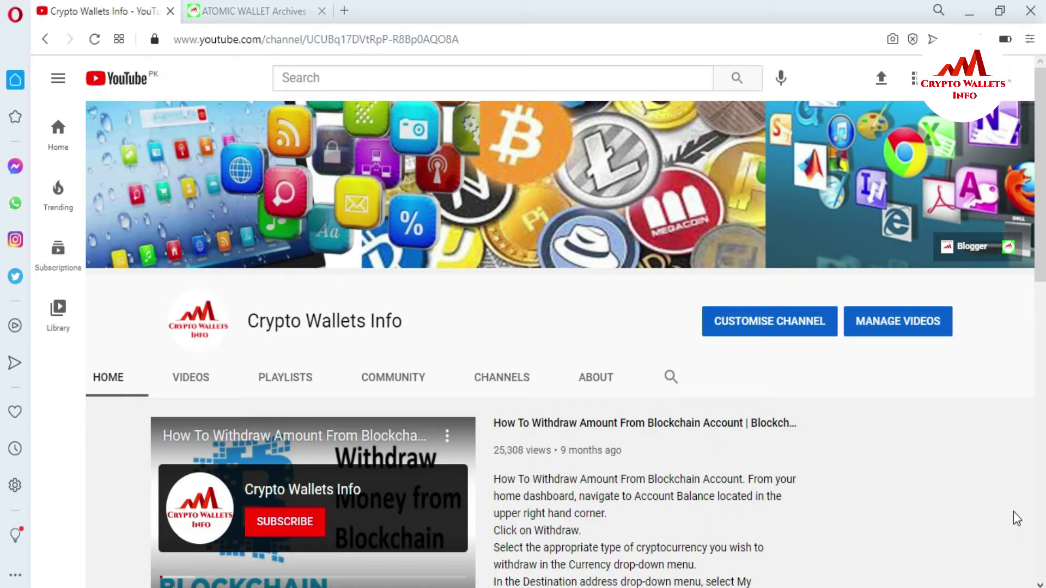
Search 'di' in the Windows Start menu and launch DigiByte Core (64-bit) to its wallet overview.
left_click(227, 10)
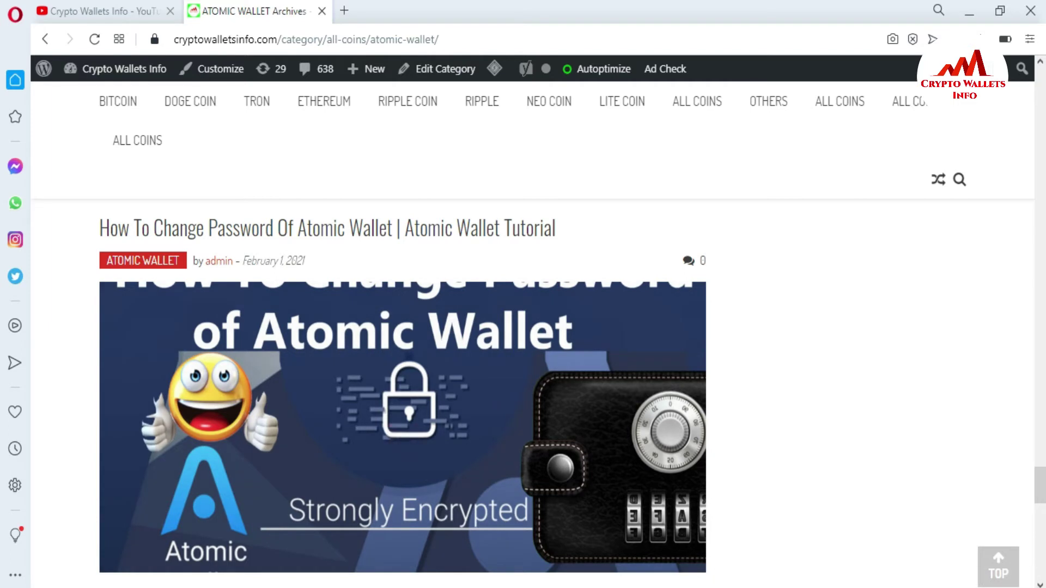
key("super+s")
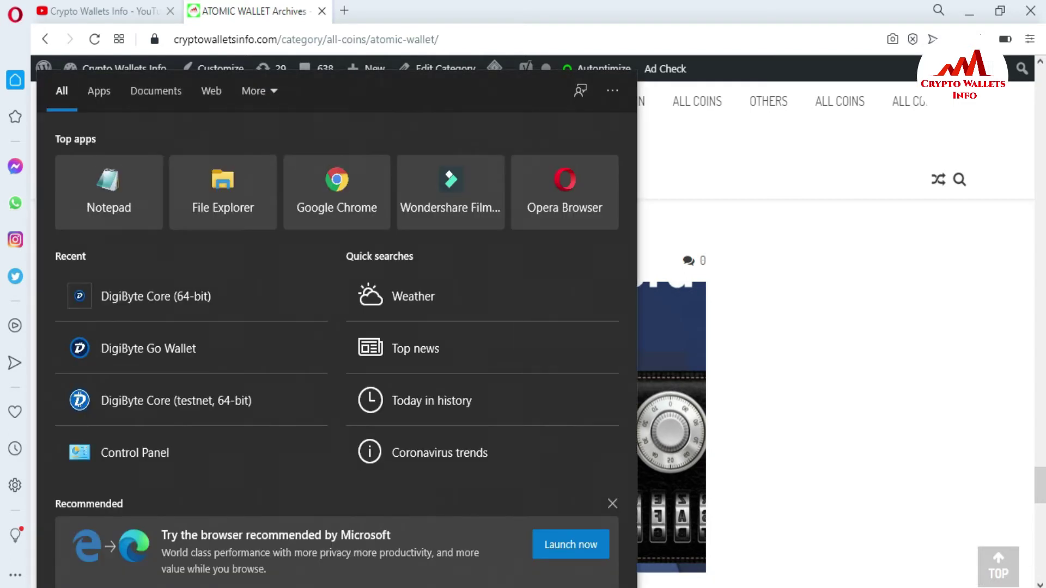
type("di")
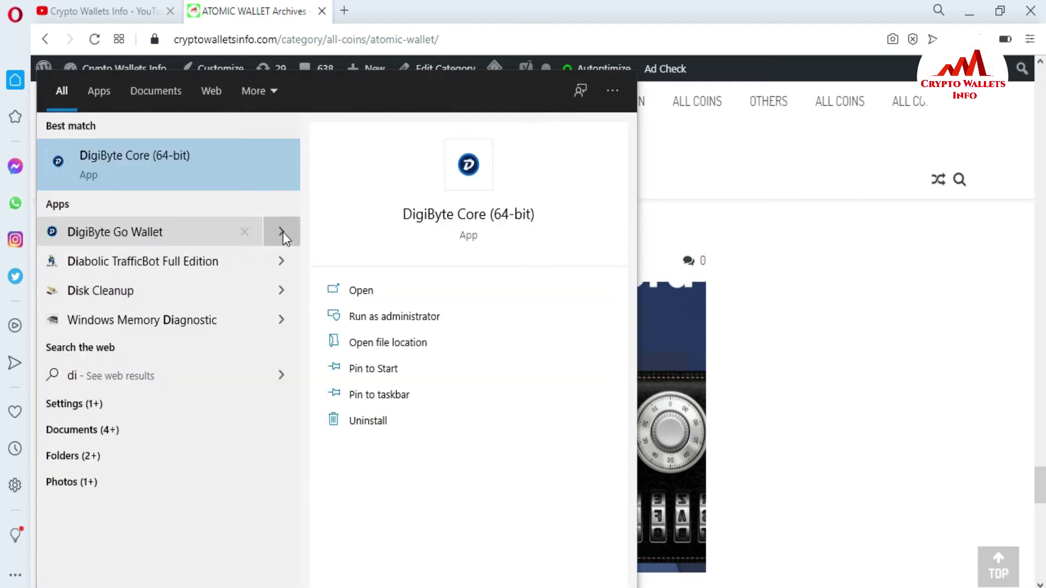
left_click(366, 297)
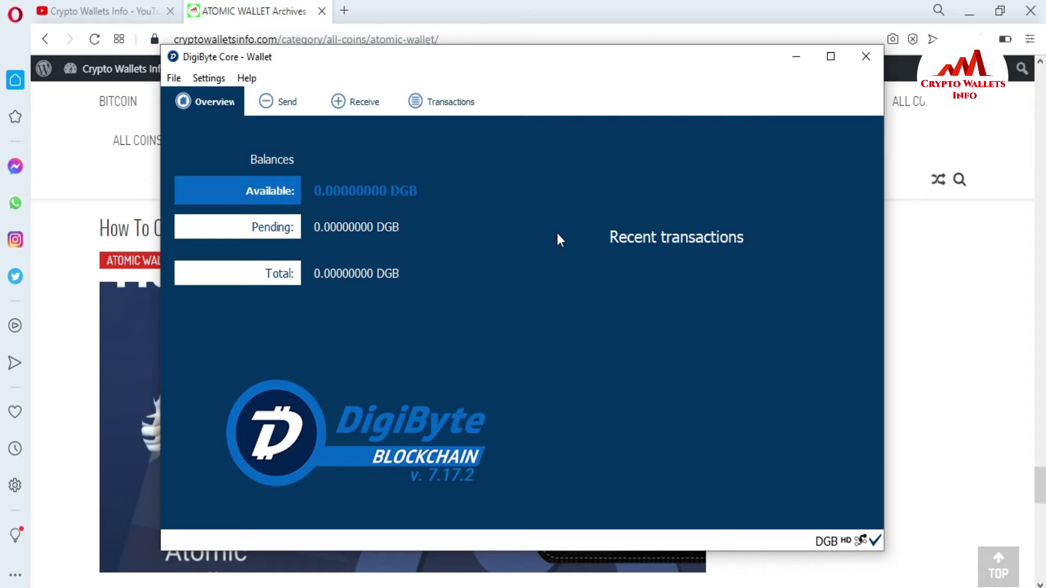
Open Help > Debug window on its Console tab, then select and clear the welcome text.
left_click(243, 77)
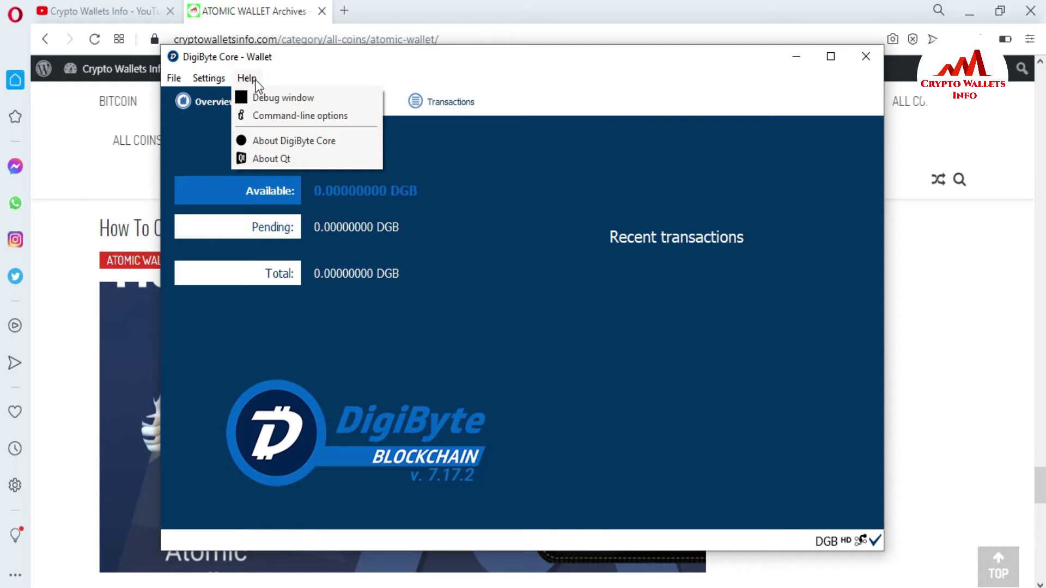
left_click(276, 101)
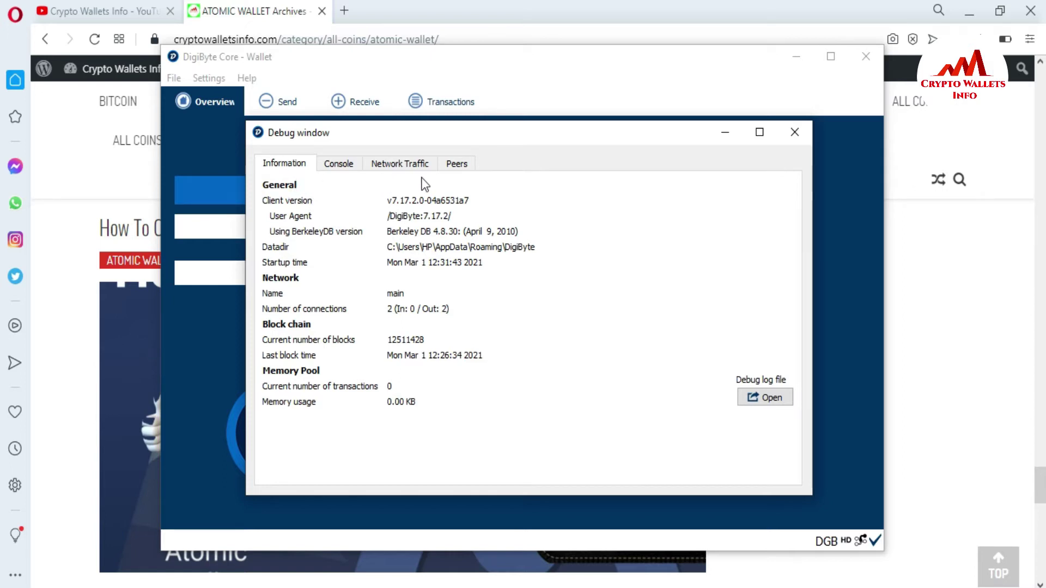
left_click(341, 165)
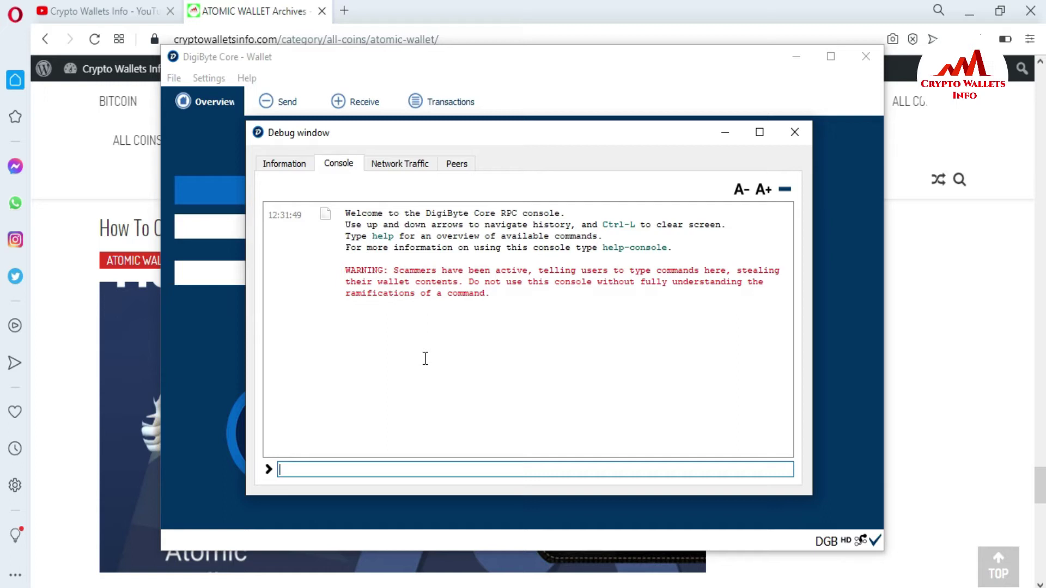
left_click(345, 268)
triple_click(345, 268)
left_click(468, 288)
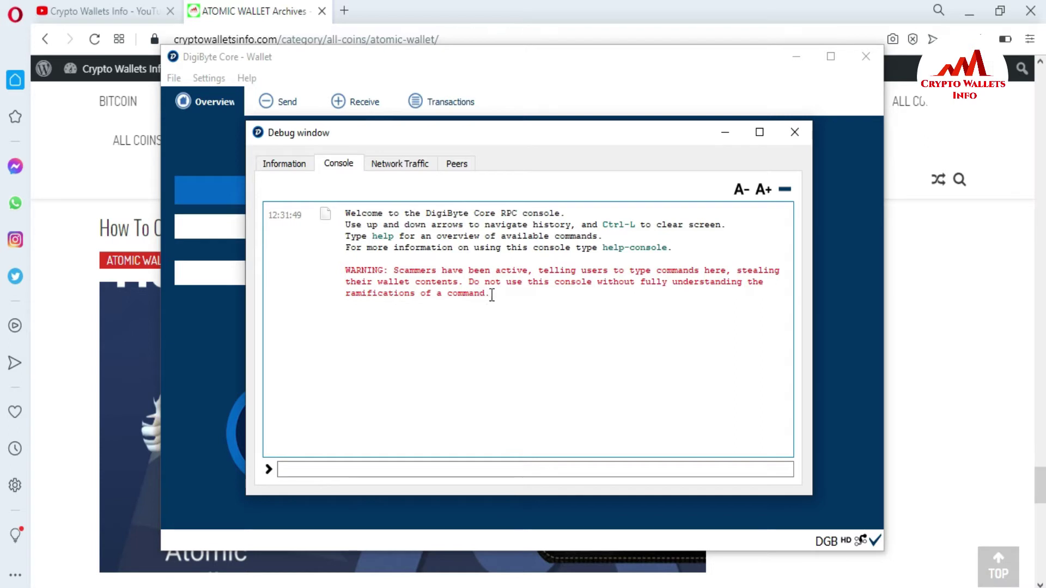
left_click(488, 296)
In a new tab, search Google for 'paper wallet generator' and open WalletGenerator.net.
left_click(349, 15)
left_click(345, 12)
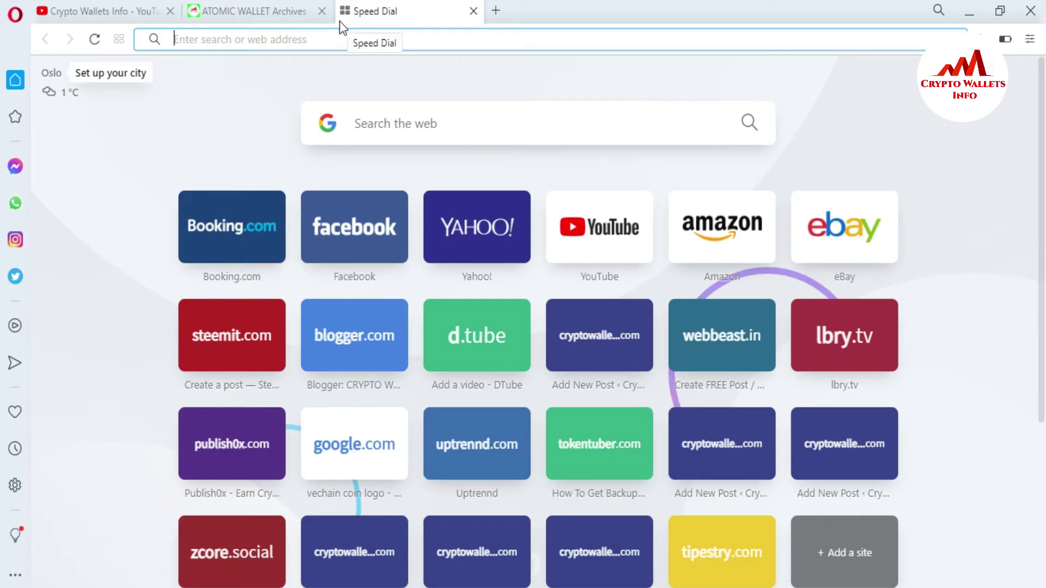
type("google.com")
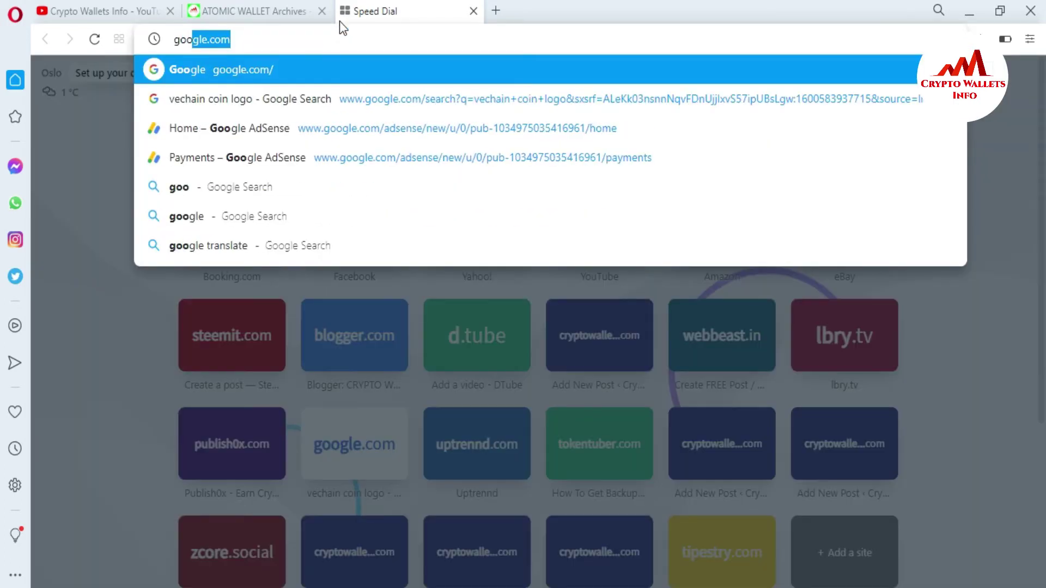
key("Return")
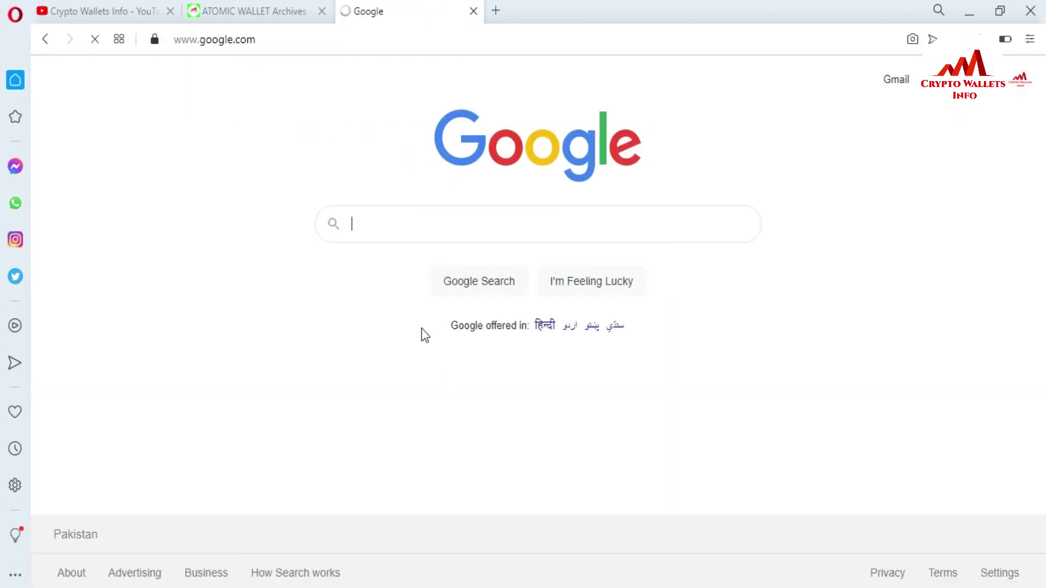
type("pap")
left_click(421, 264)
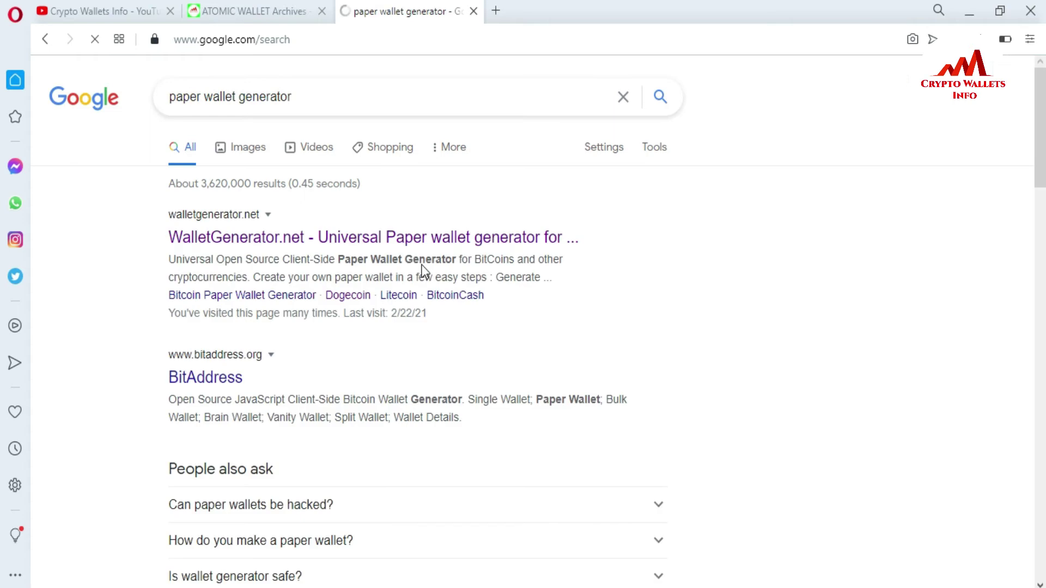
left_click(274, 252)
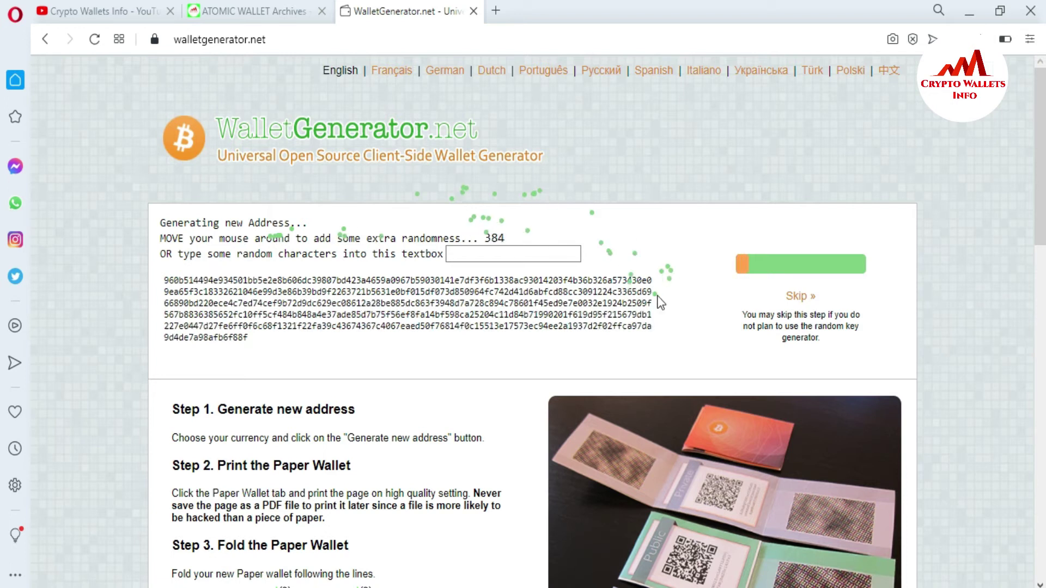
Skip the extra randomness step and choose DigiByte as the wallet currency.
left_click(799, 298)
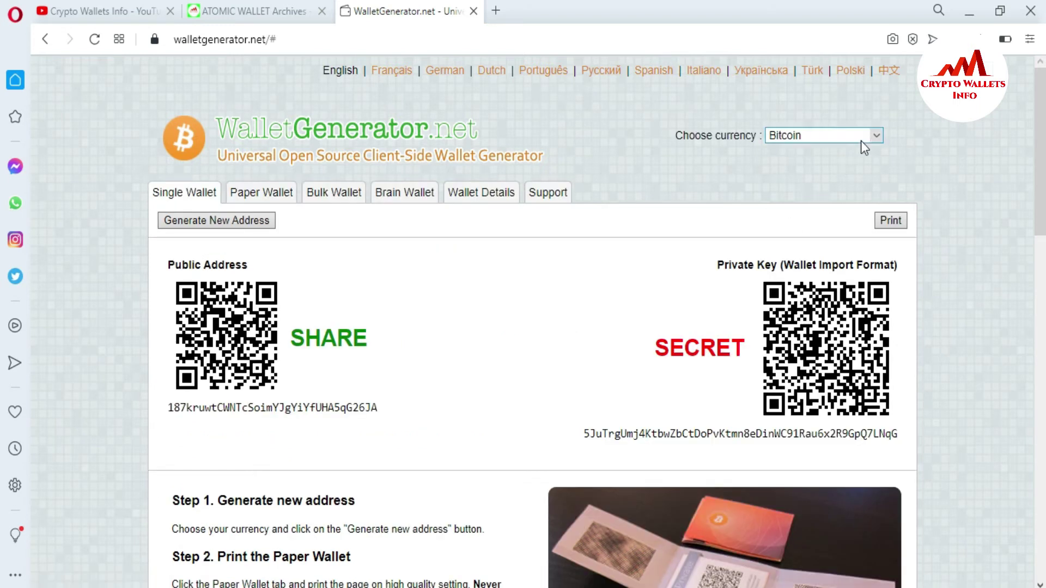
left_click(877, 134)
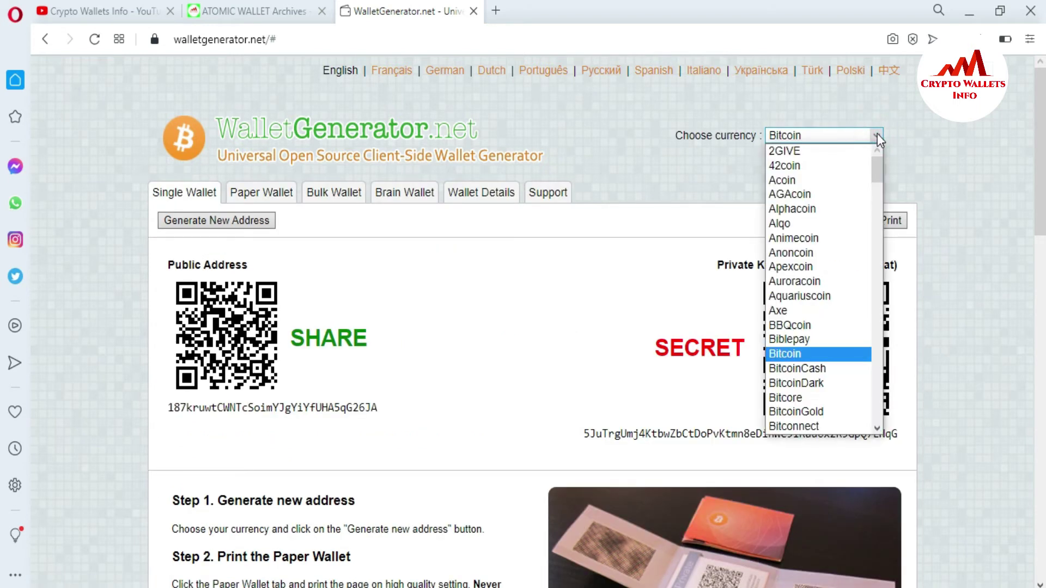
left_click_drag(877, 166, 874, 221)
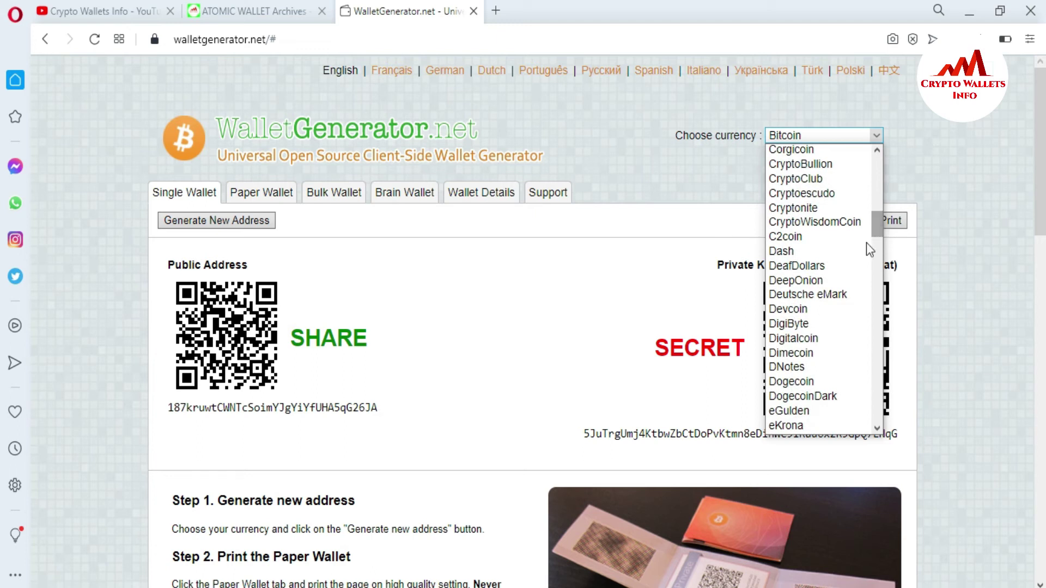
left_click(792, 325)
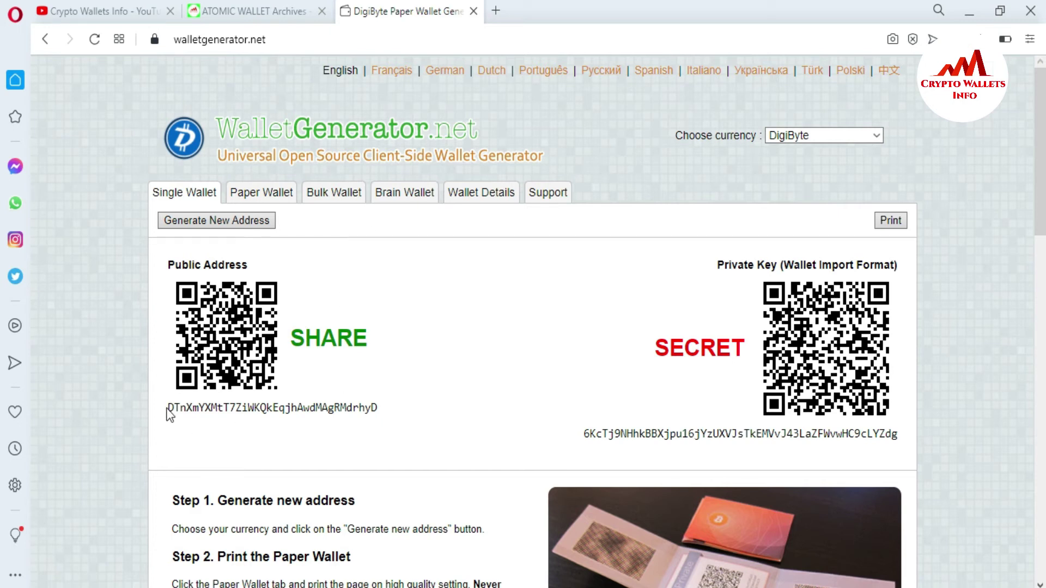
Select the full DigiByte private key string in Wallet Import Format.
left_click_drag(168, 407, 454, 393)
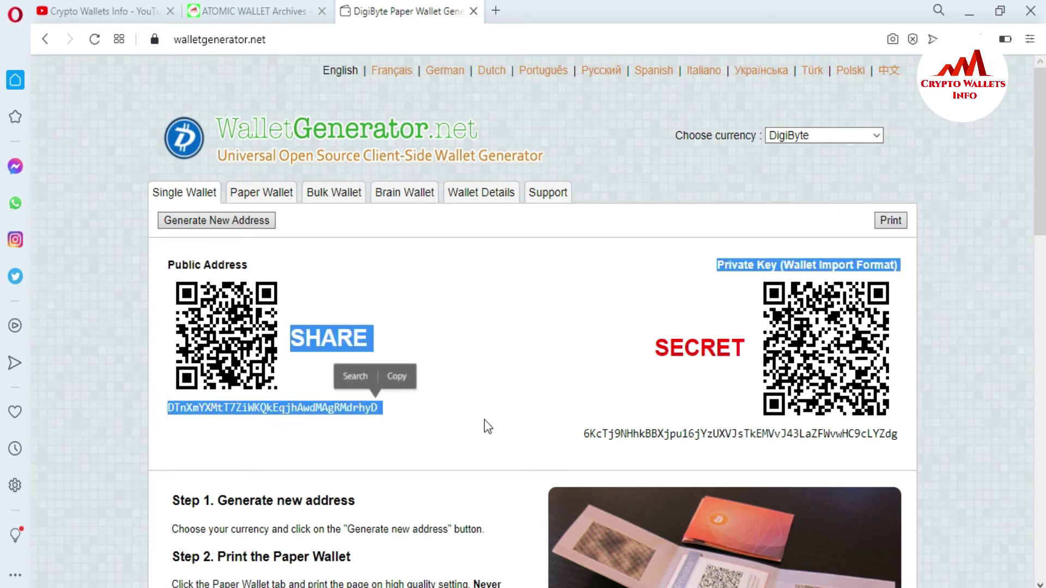
double_click(589, 434)
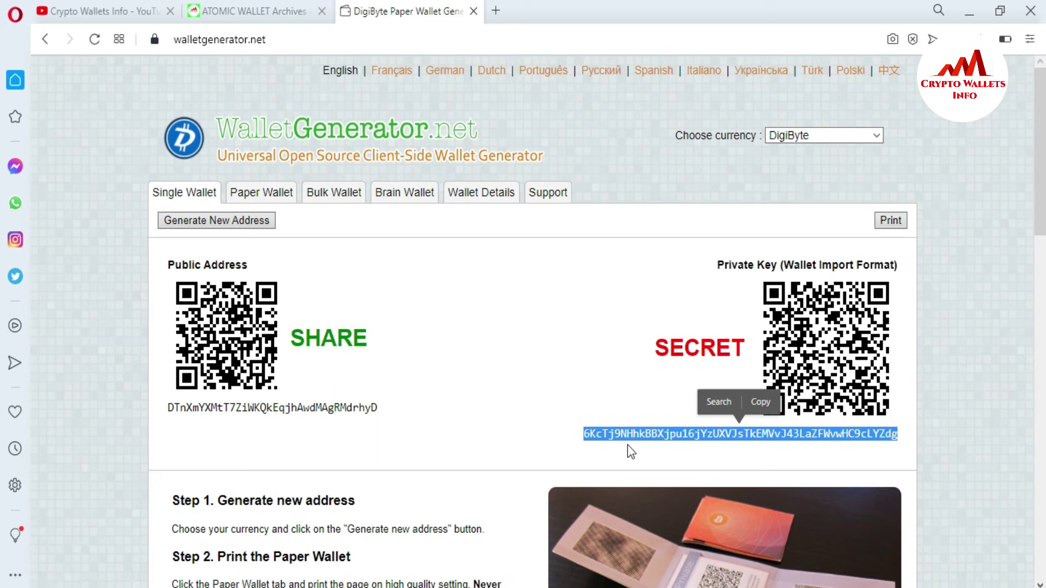
left_click(611, 446)
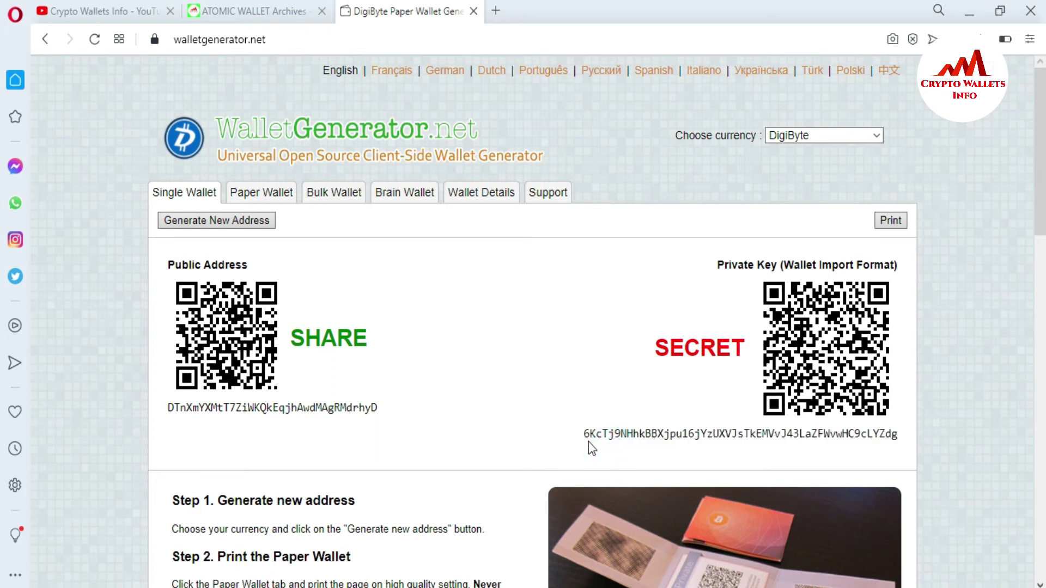
left_click_drag(581, 436, 707, 451)
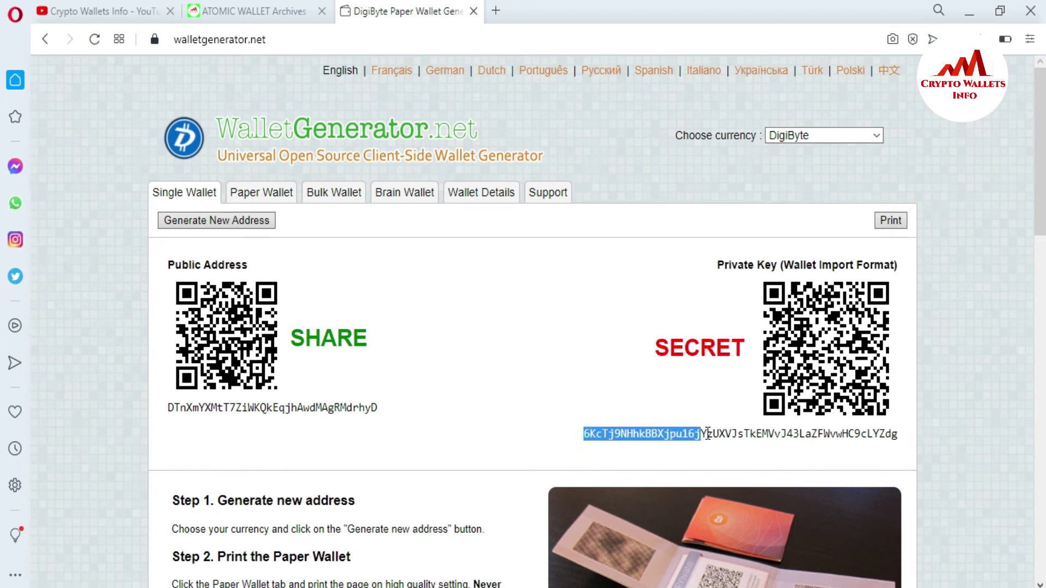
left_click(813, 434)
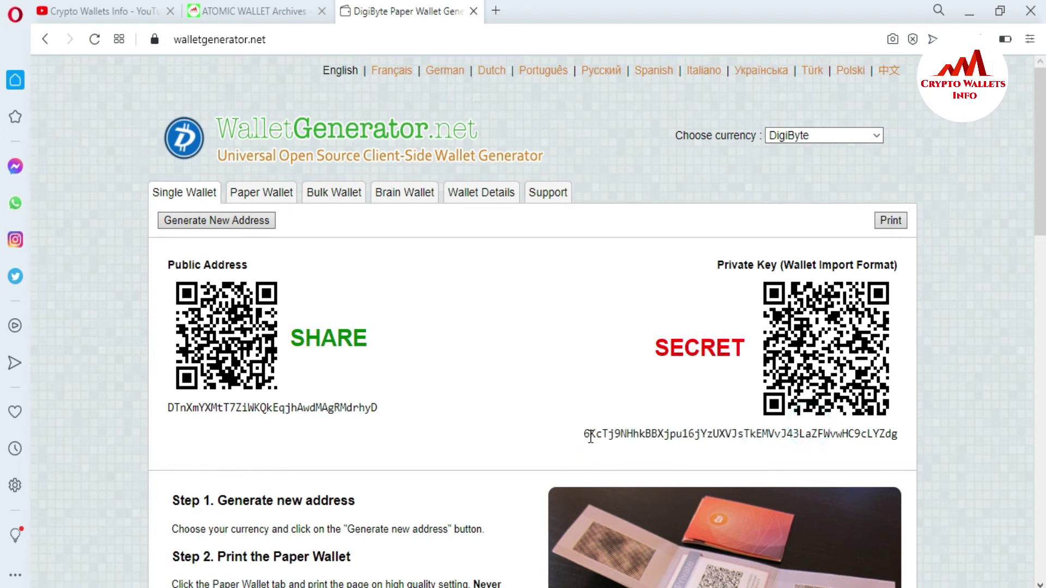
left_click_drag(583, 434, 898, 440)
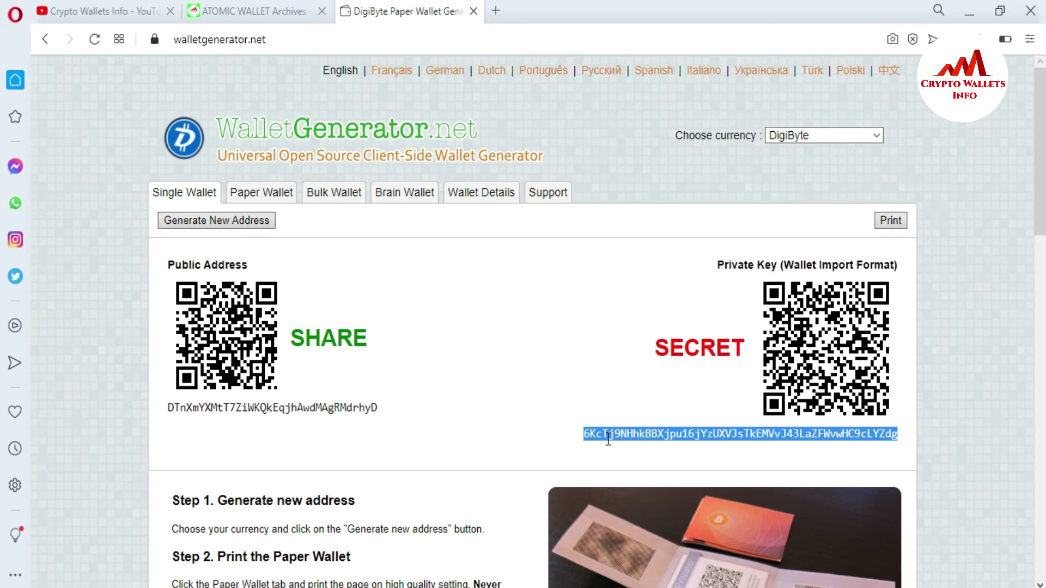
Enter importprivkey in the debug console input via autocomplete and select the command text.
key("alt+Tab")
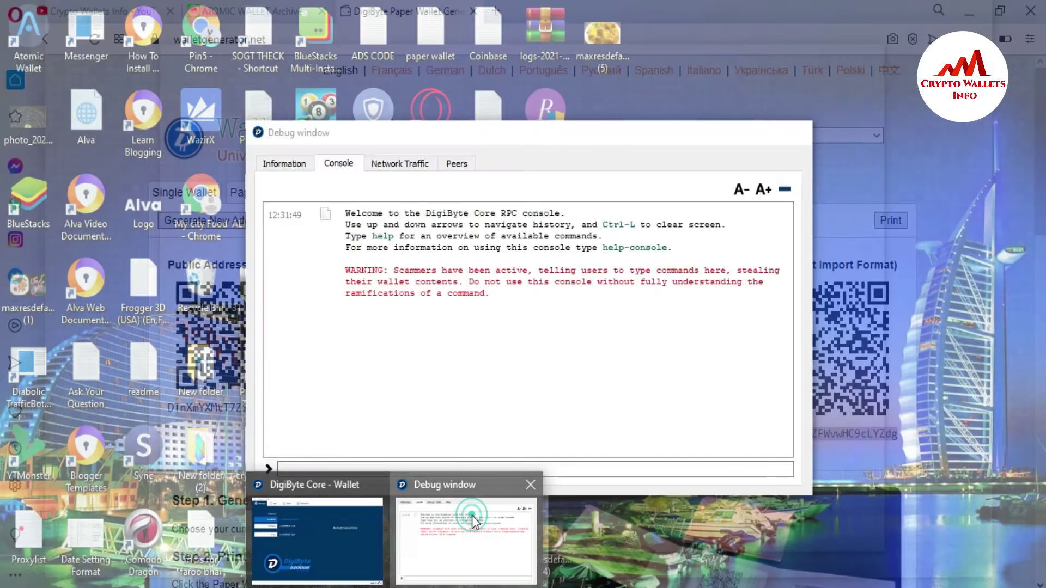
left_click(472, 515)
left_click(321, 464)
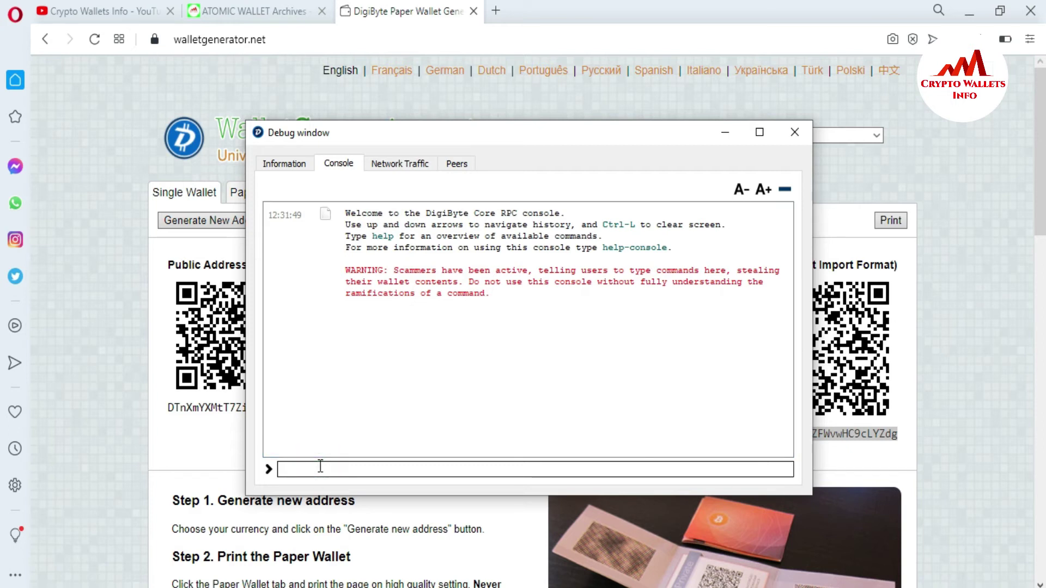
type("i")
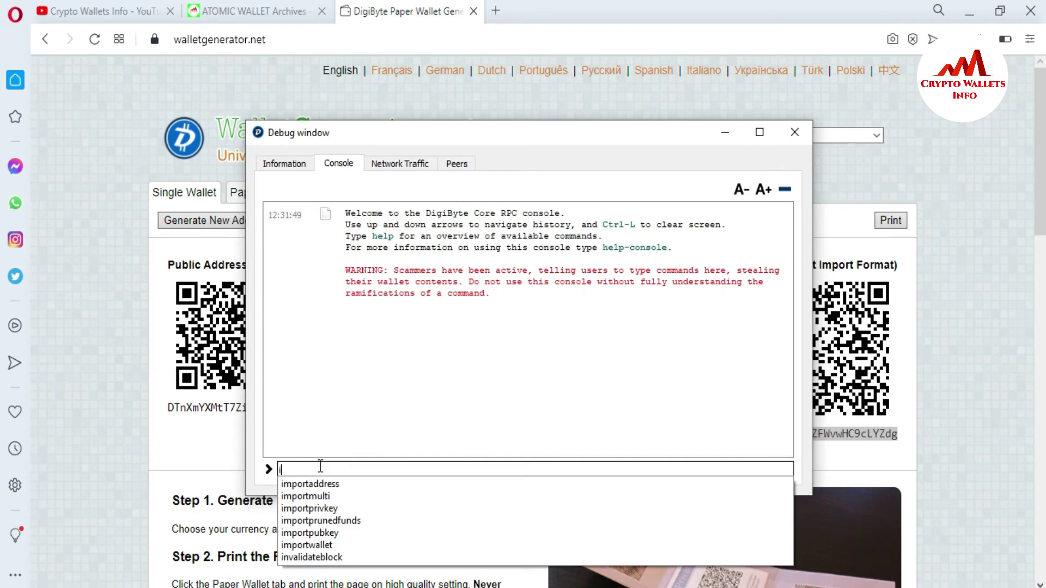
type("mpor")
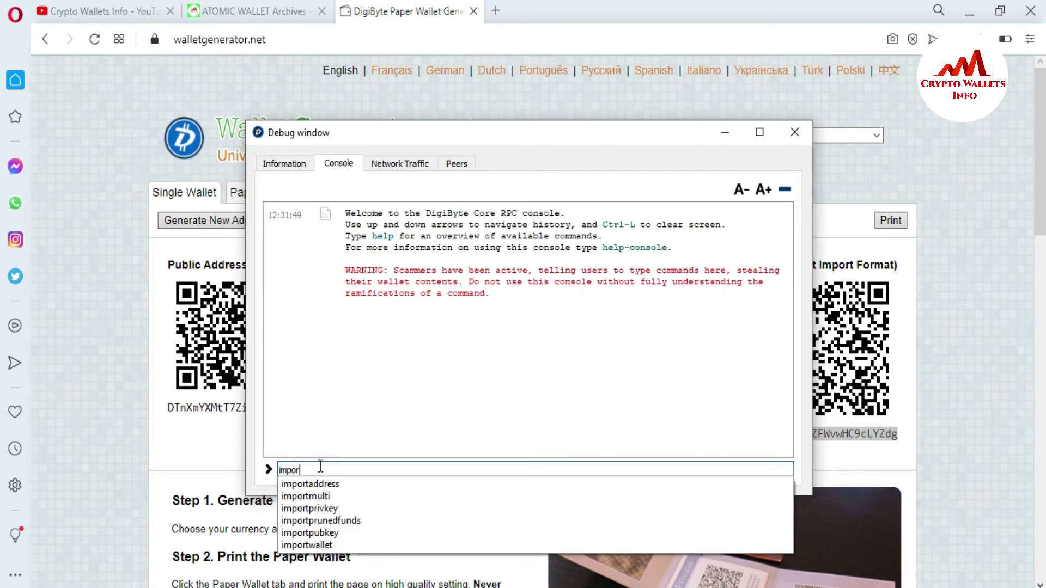
left_click(313, 509)
left_click_drag(338, 467, 275, 470)
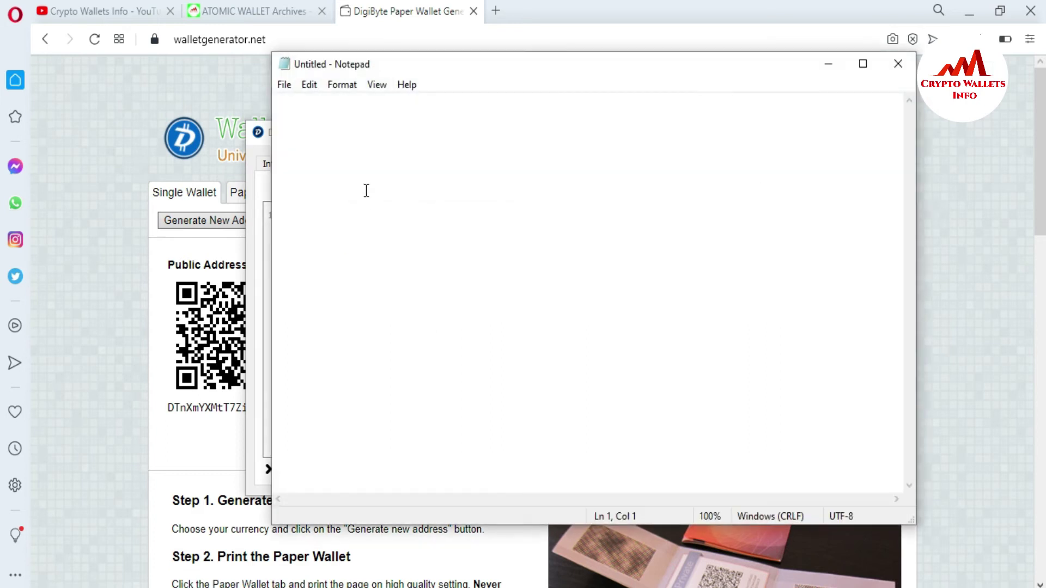
Paste importprivkey into Notepad and set its font size to 36.
type("importprivkey")
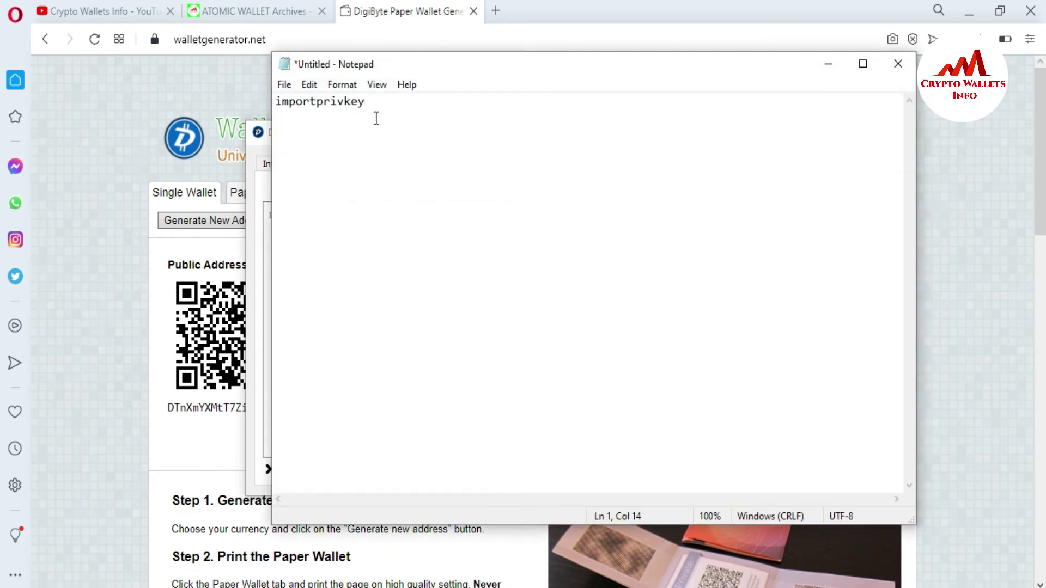
left_click_drag(374, 103, 325, 87)
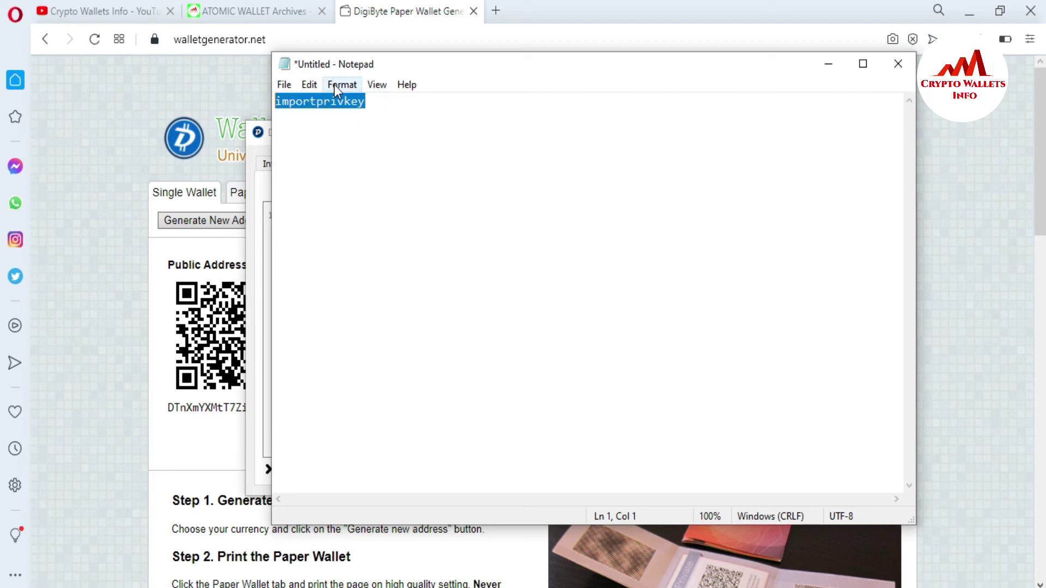
left_click(334, 84)
left_click(376, 130)
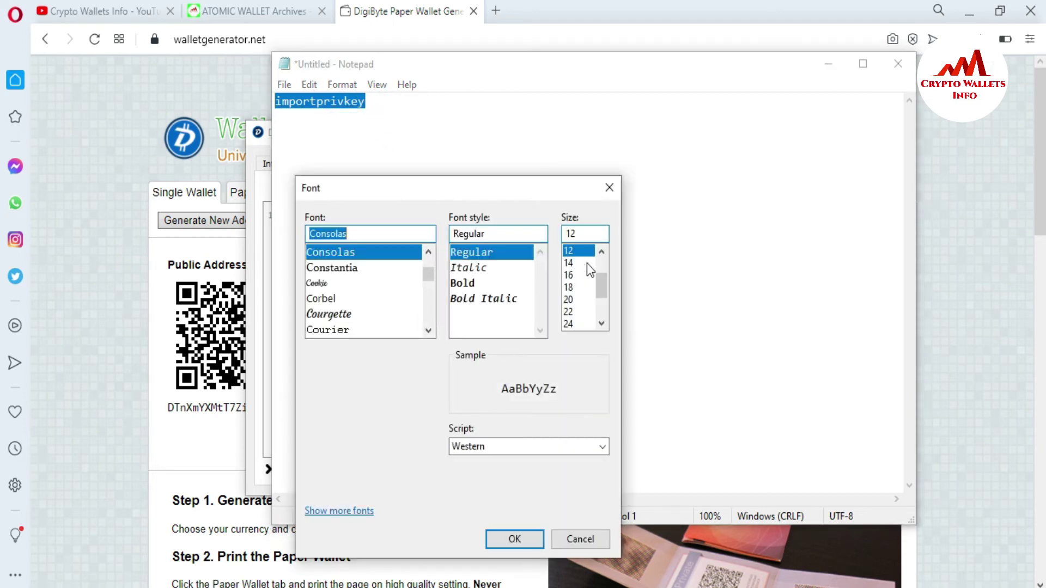
left_click_drag(600, 279, 603, 319)
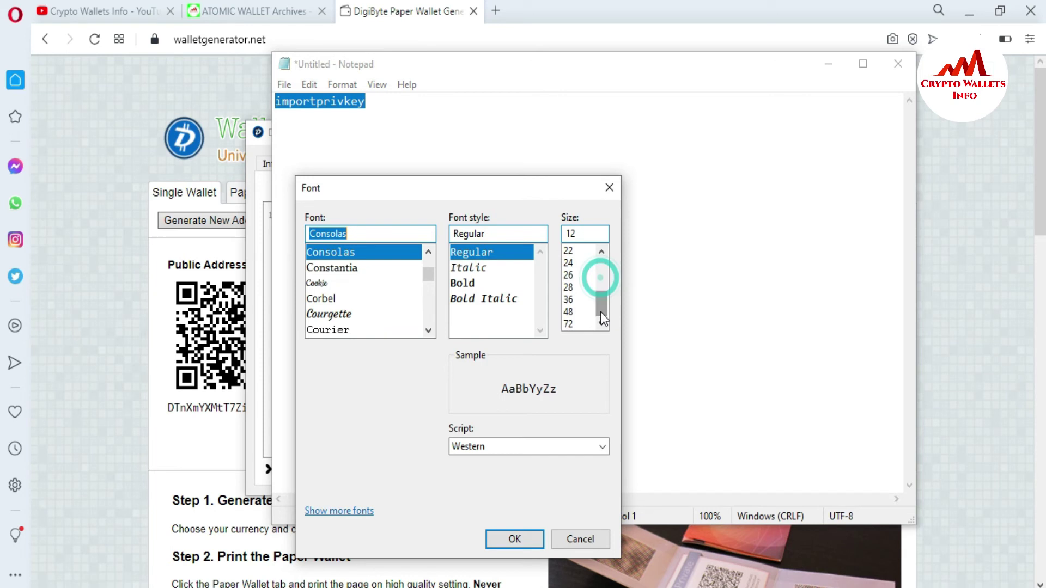
left_click(568, 299)
left_click(514, 539)
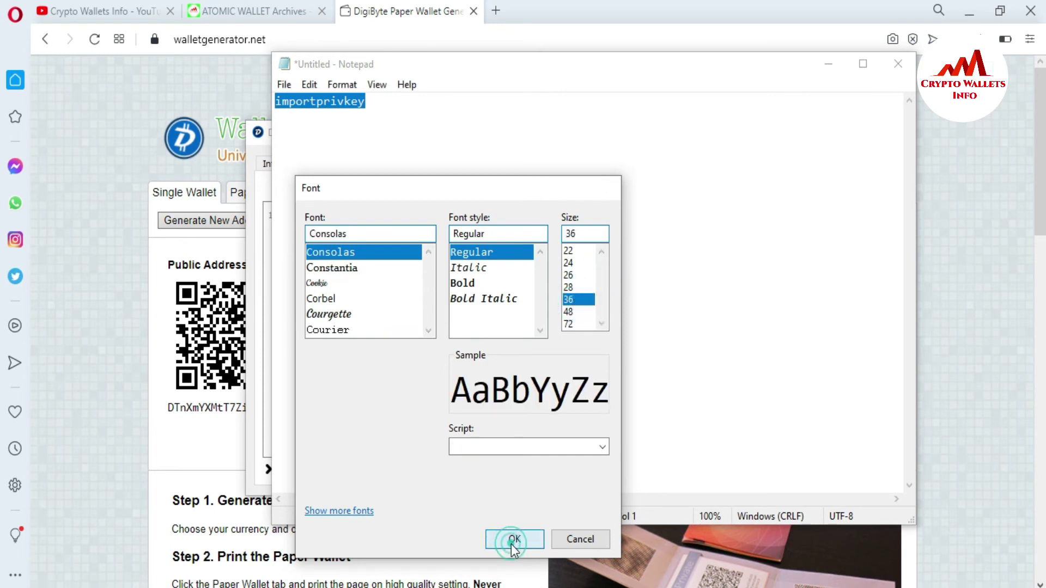
left_click(495, 225)
Reselect the importprivkey word, then minimize Notepad to reveal the debug console.
left_click(560, 123)
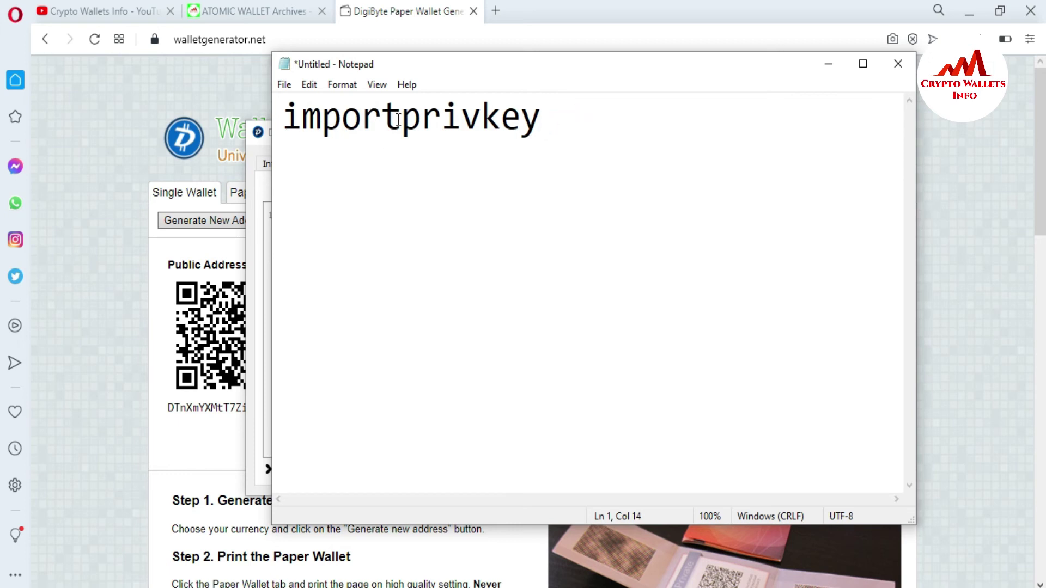
left_click_drag(528, 124, 282, 117)
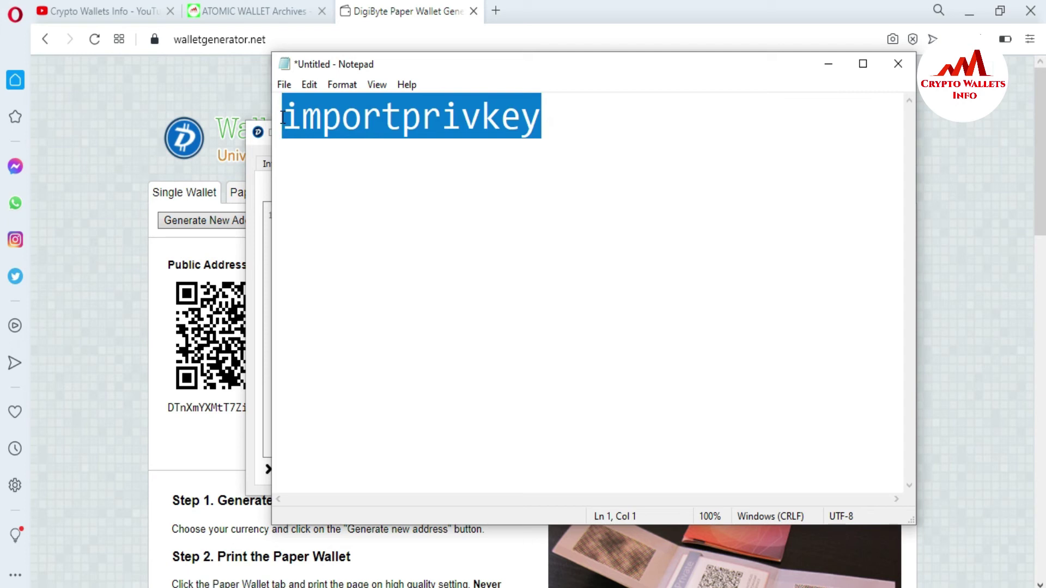
left_click(616, 133)
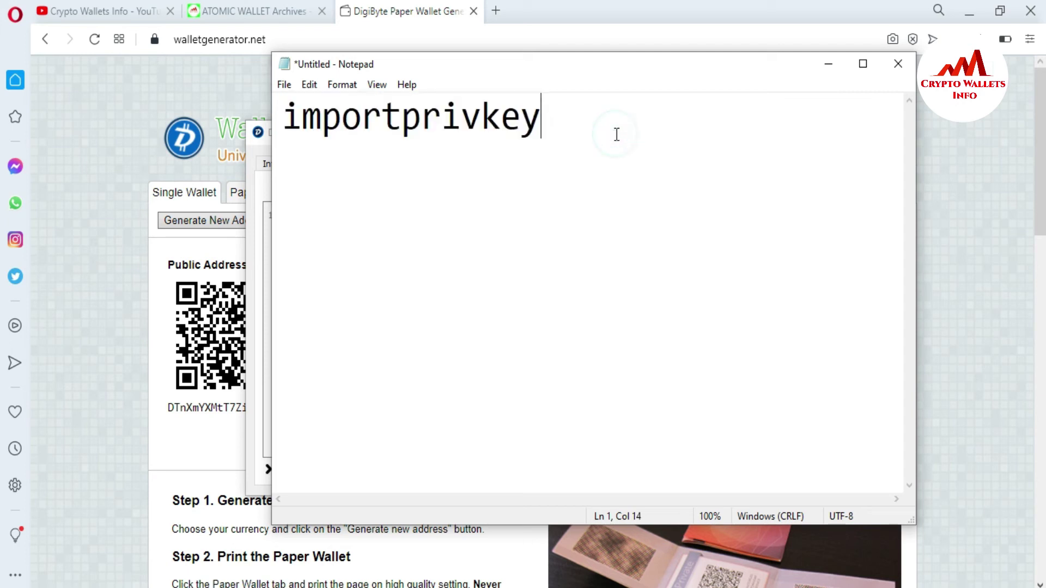
left_click_drag(543, 120, 282, 123)
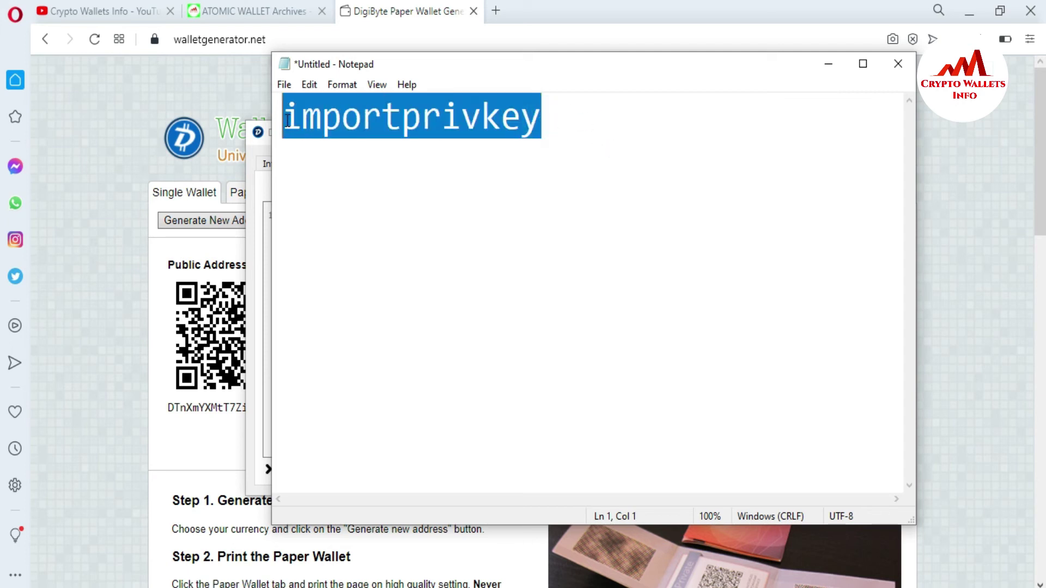
left_click(567, 124)
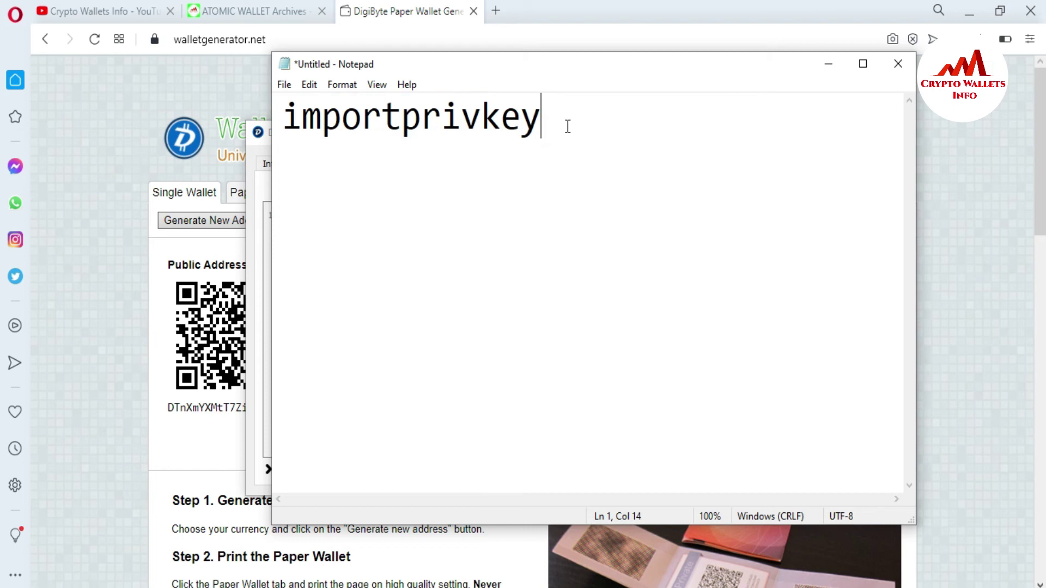
left_click(829, 63)
Place the caret after importprivkey, select the full private key on the generator page, and return to the console.
left_click(351, 467)
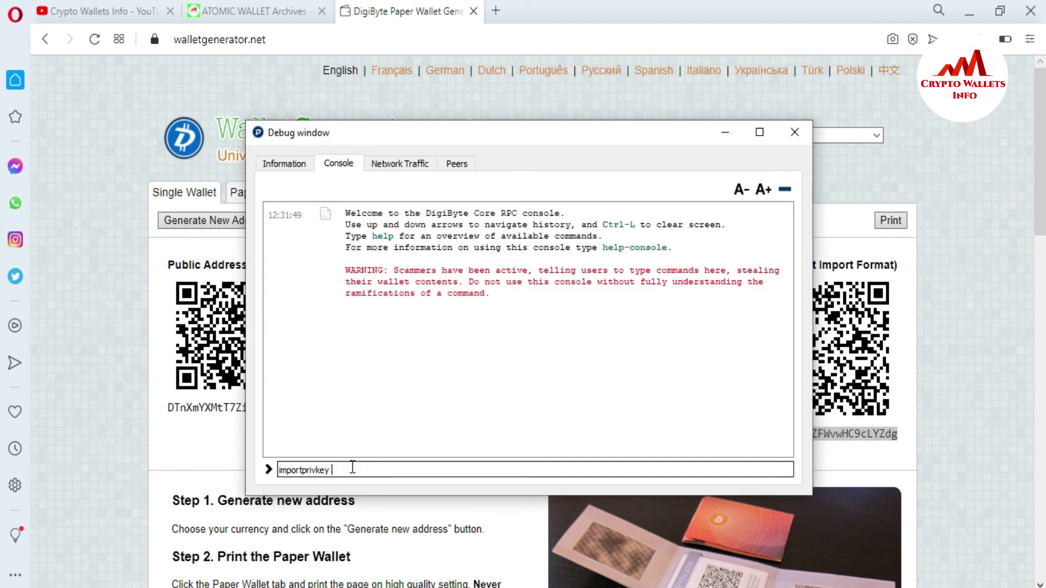
left_click(930, 429)
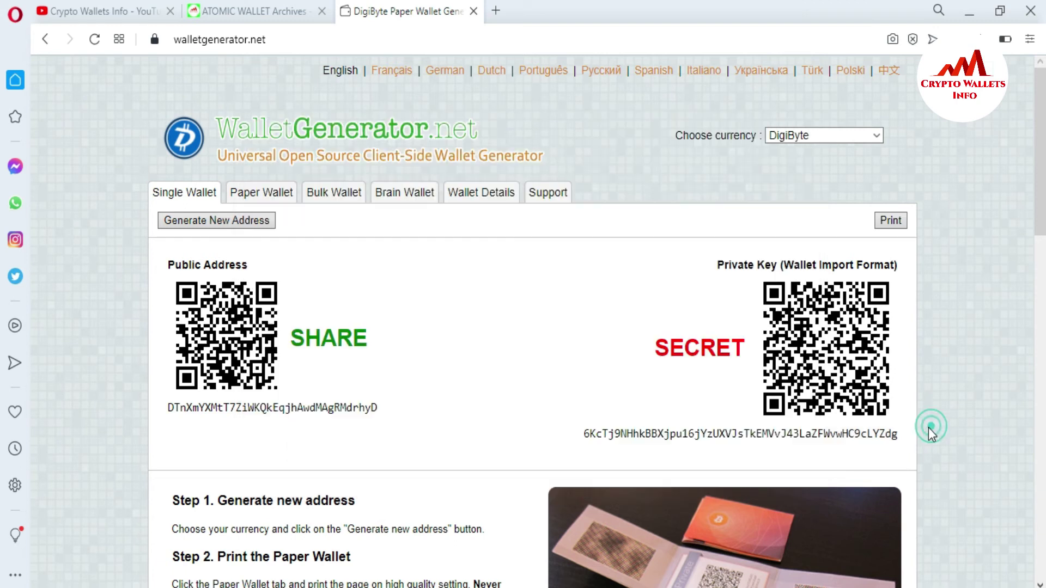
left_click(583, 434)
left_click_drag(800, 438, 920, 458)
key("ctrl+c")
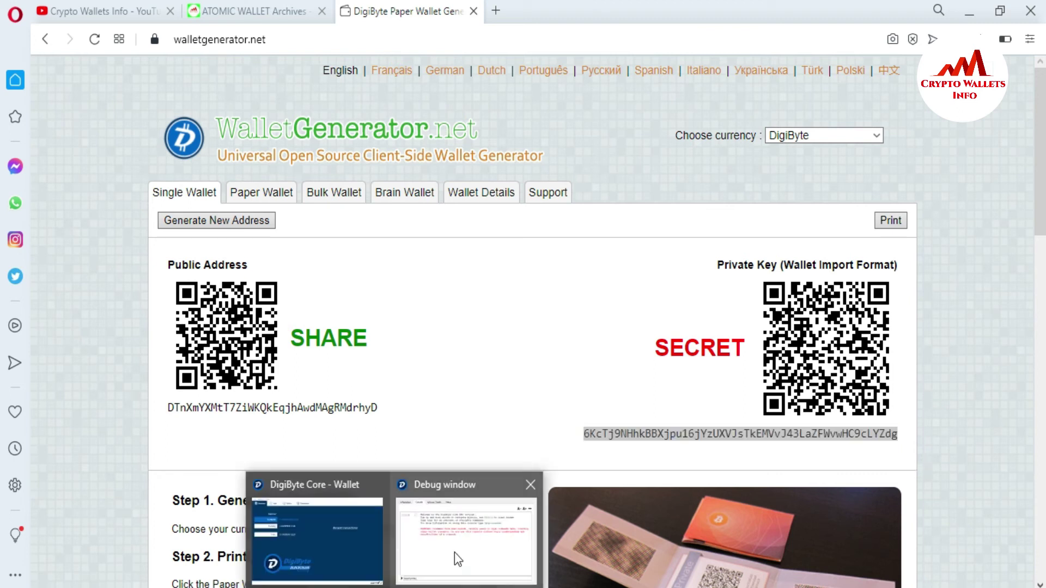
left_click(454, 552)
Paste the private key after importprivkey and run it, then switch to the YouTube channel tab.
key("ctrl+v")
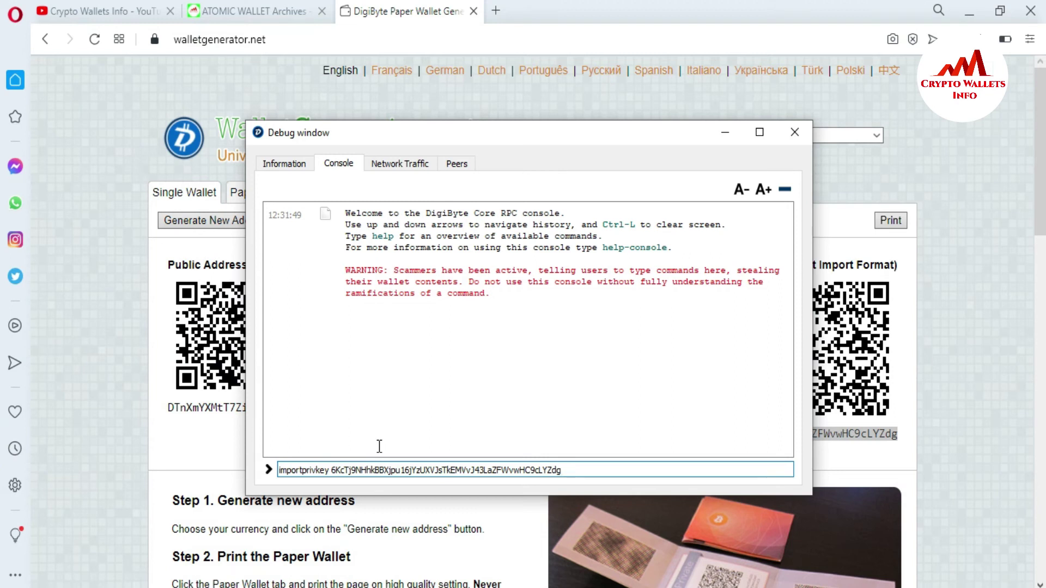
key("Return")
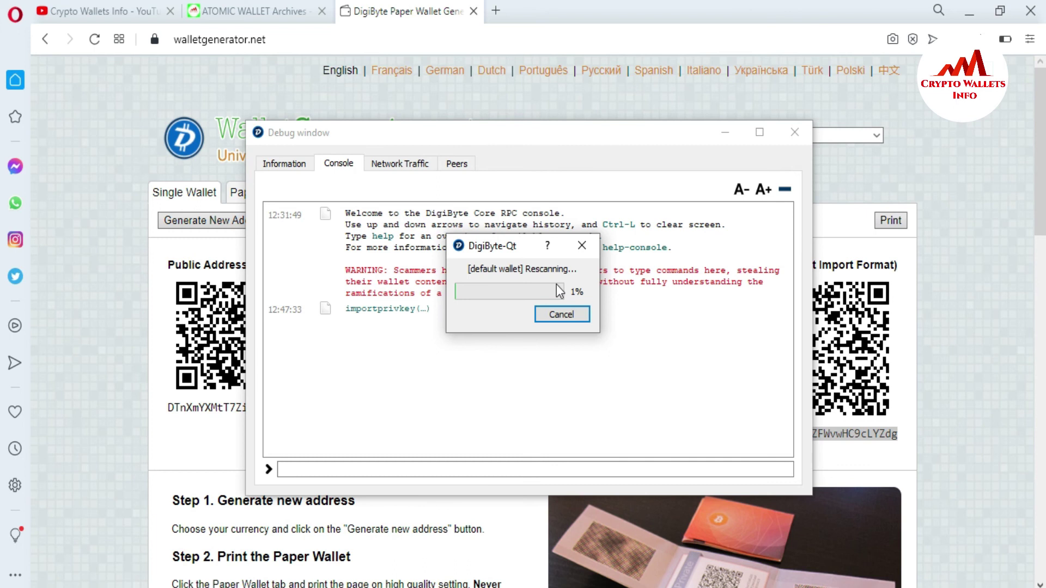
left_click(107, 22)
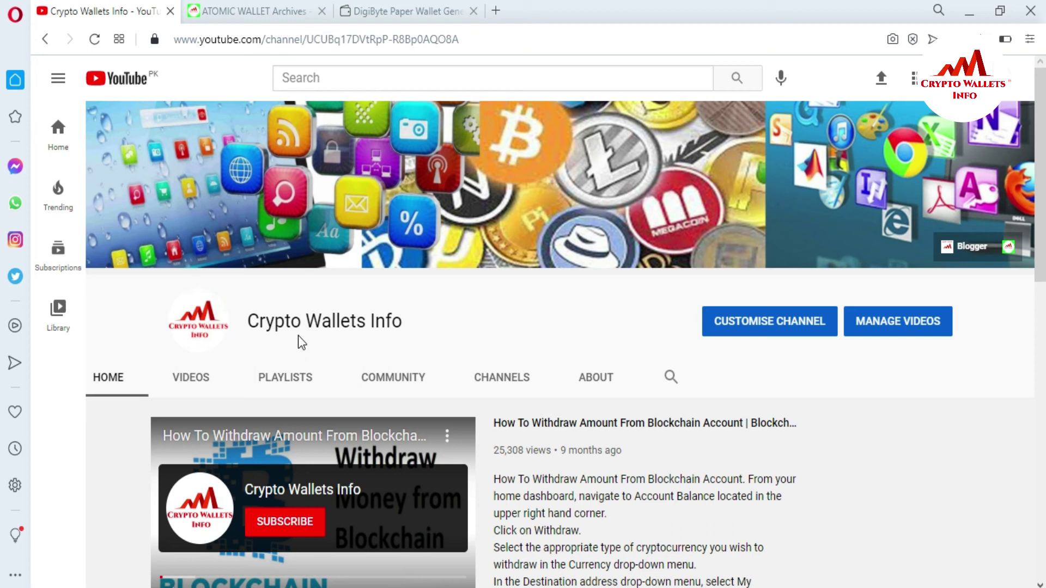
Open the JAXX WALLET category under ALL COINS on cryptowalletsinfo.com and scroll through its posts.
left_click(218, 11)
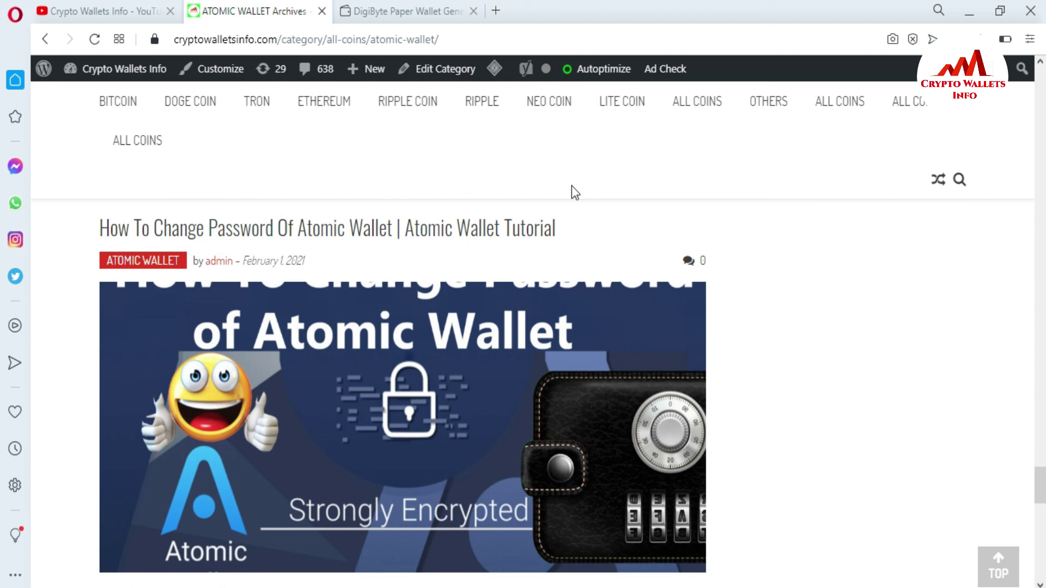
mouse_move(711, 111)
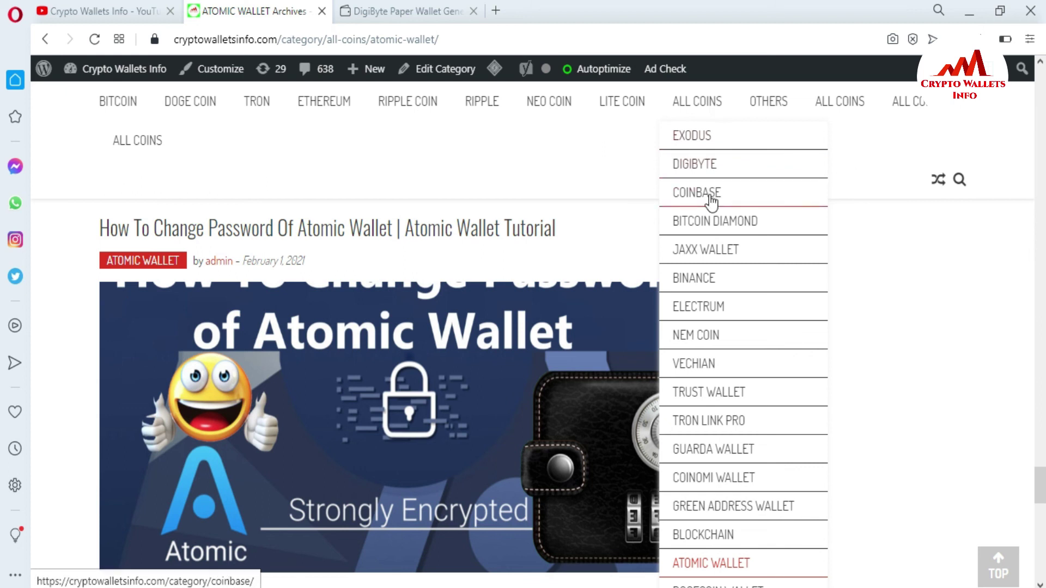
left_click(722, 255)
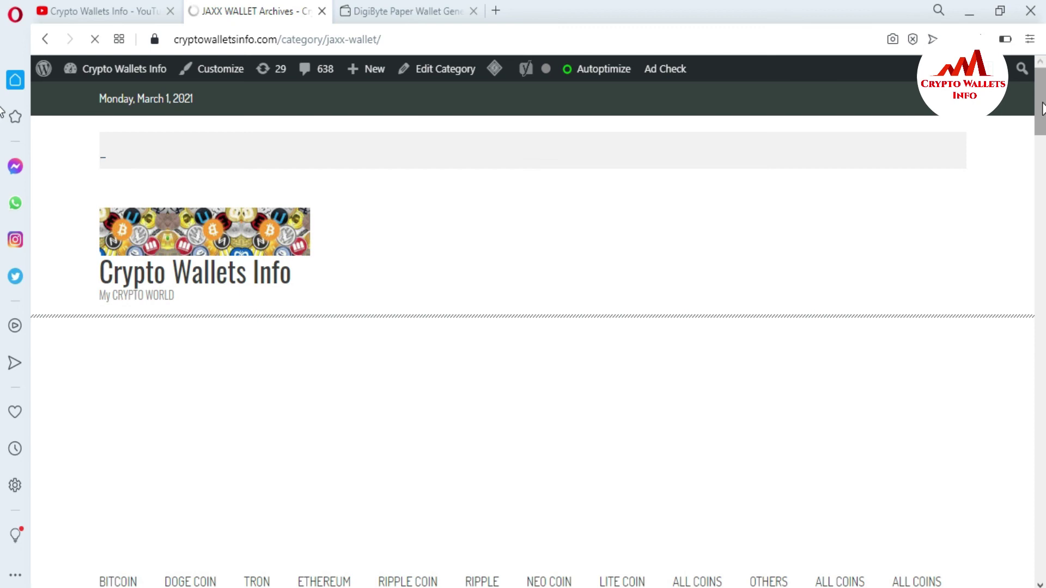
left_click_drag(1041, 114, 1043, 261)
scroll(3, 319, "down", 10)
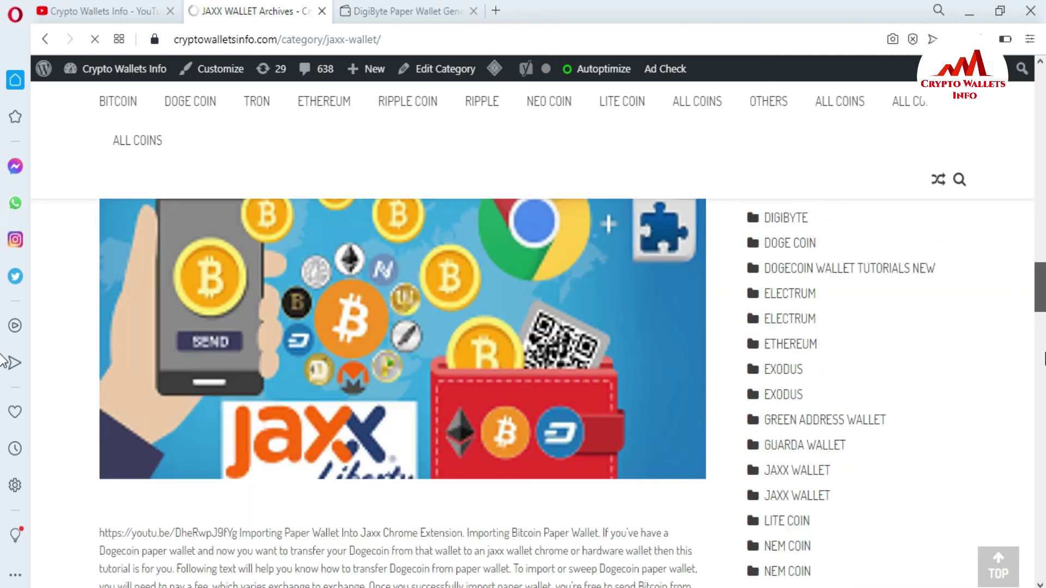
scroll(3, 383, "down", 10)
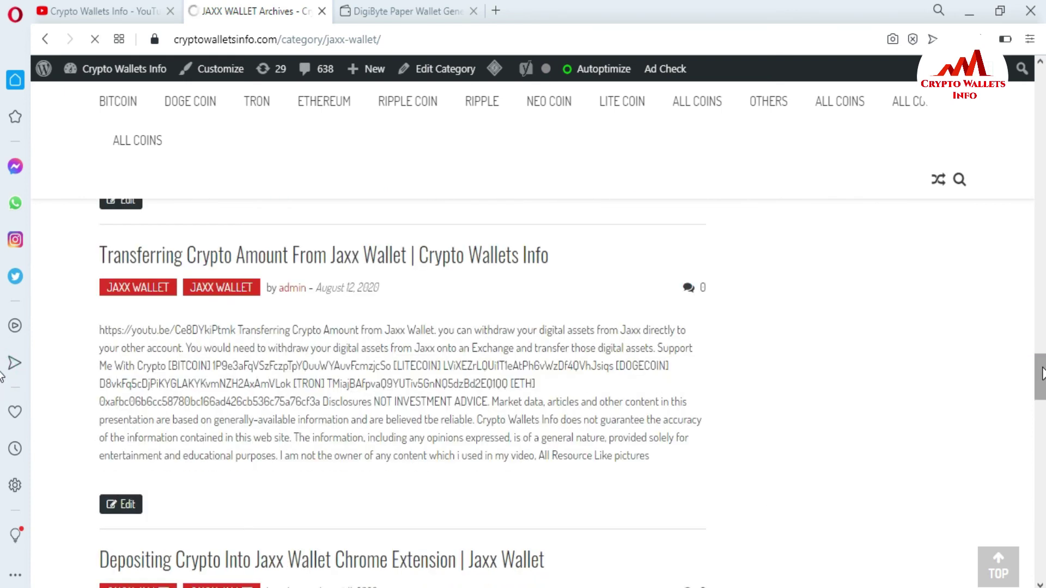
left_click_drag(1041, 373, 1042, 408)
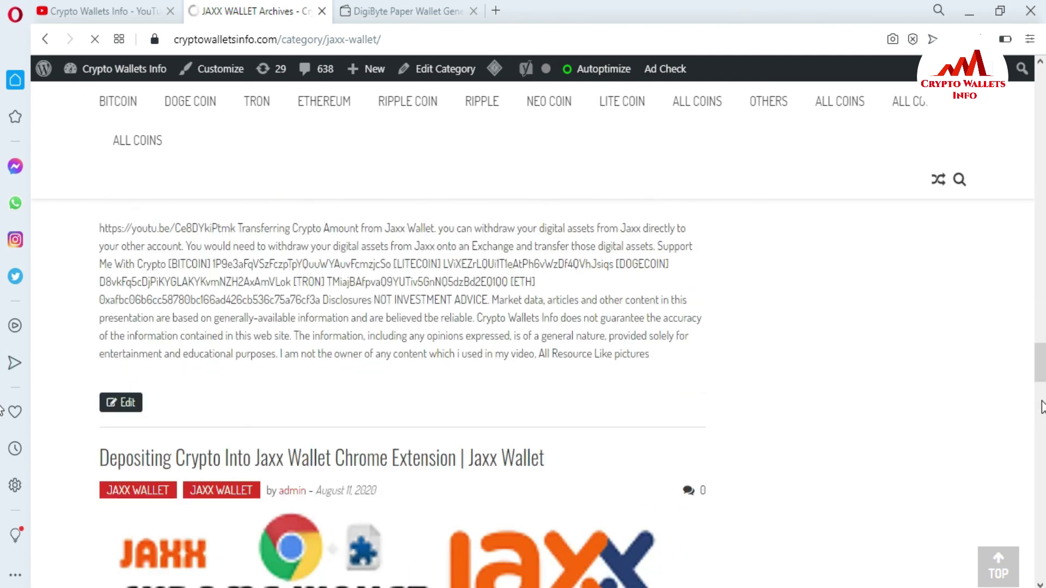